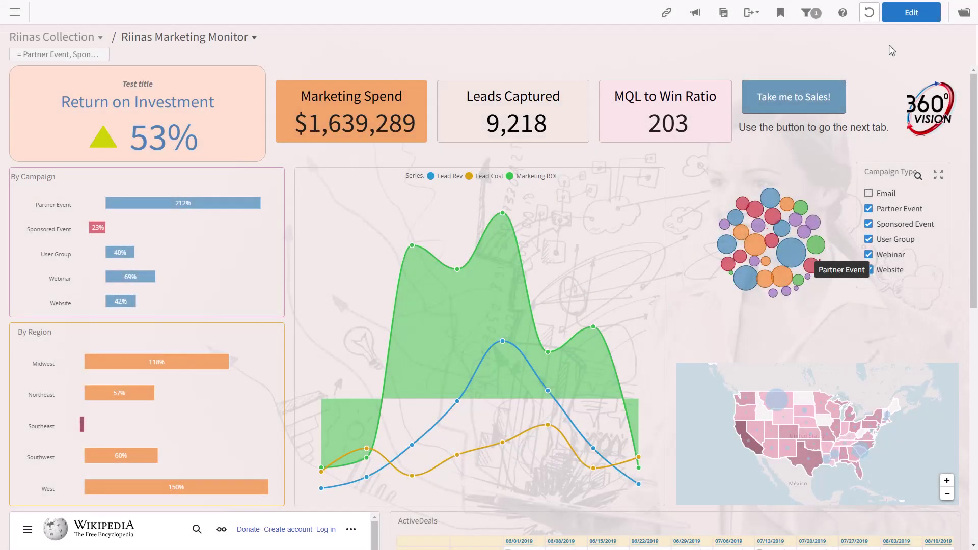
Enter edit mode and toggle Display Title and Display Filter Card off, then back on
{"action": "left_click", "coordinate": [903, 11]}
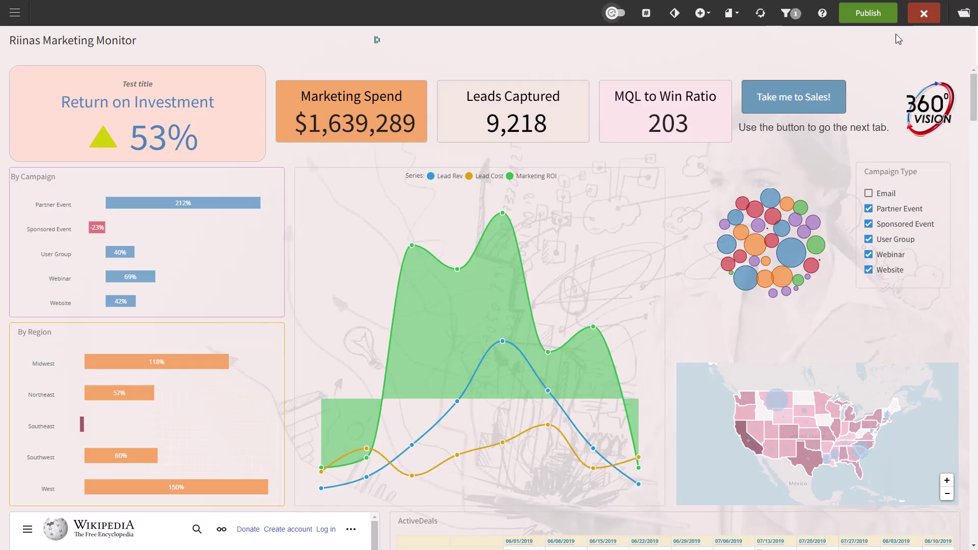
{"action": "left_click", "coordinate": [729, 15]}
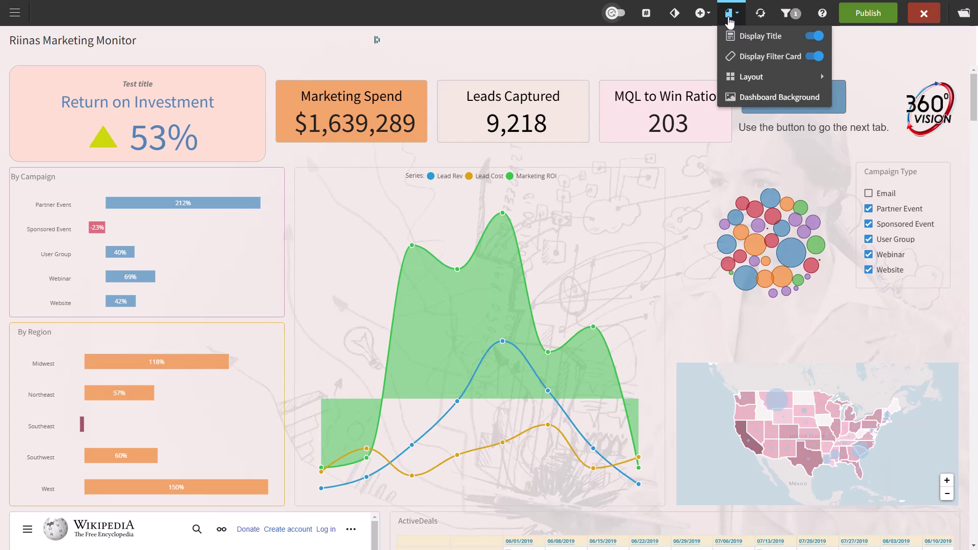
{"action": "left_click", "coordinate": [758, 41]}
{"action": "left_click", "coordinate": [757, 40]}
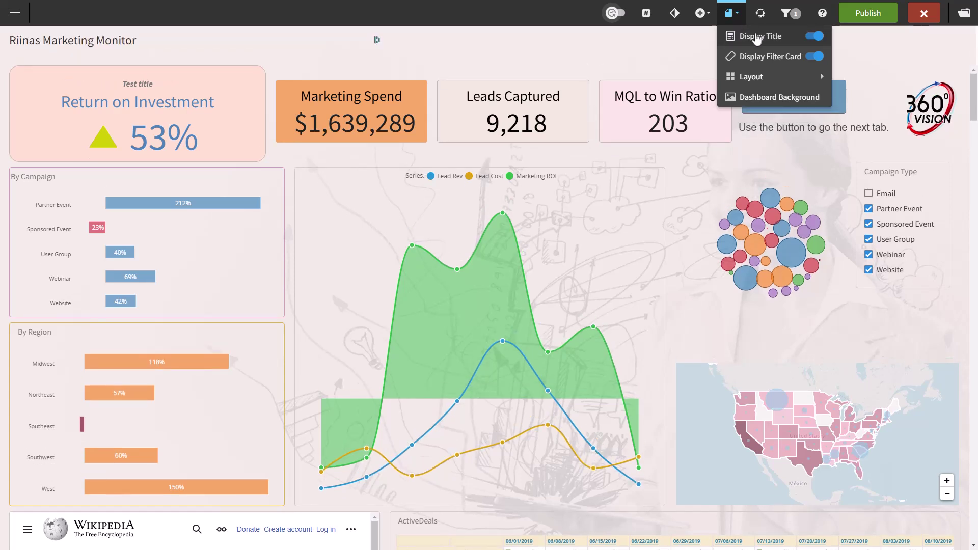
{"action": "left_click", "coordinate": [760, 61]}
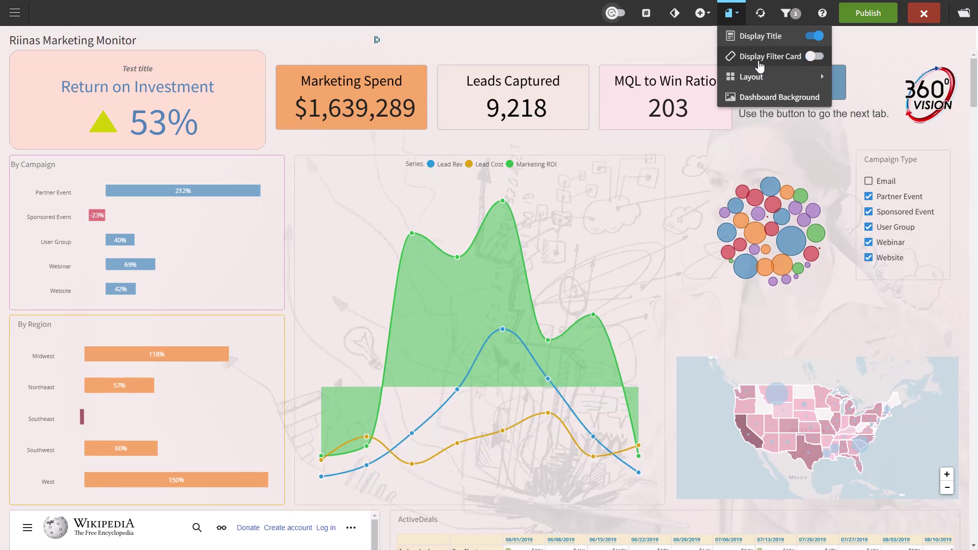
{"action": "left_click", "coordinate": [760, 61]}
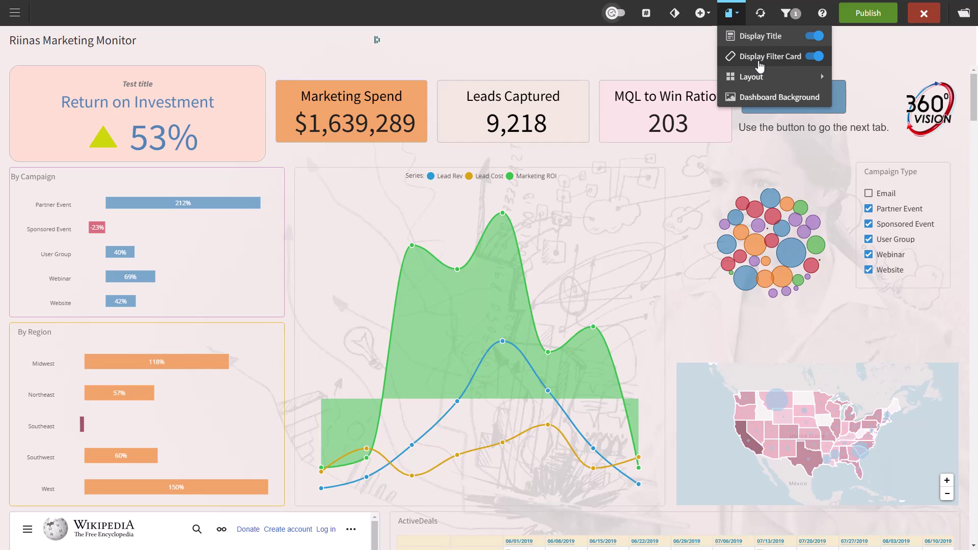
{"action": "mouse_move", "coordinate": [761, 78]}
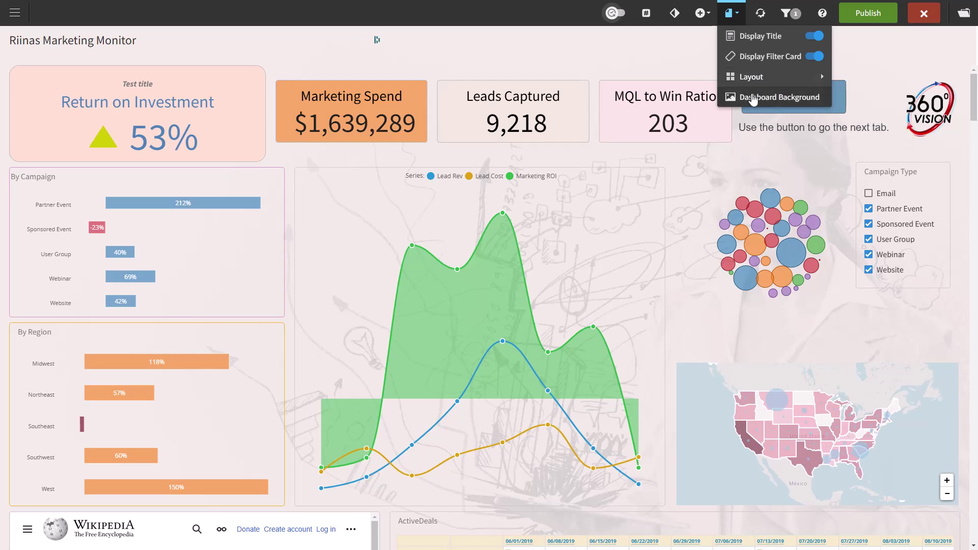
Set the dashboard background image to Fixed Ratio, adjust its opacity, and show the tab order list
{"action": "left_click", "coordinate": [753, 98]}
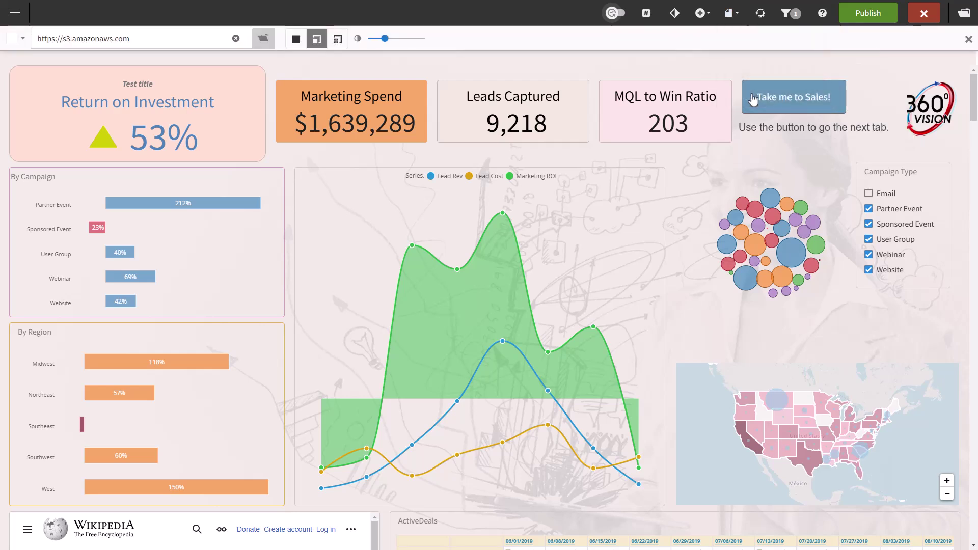
{"action": "left_click", "coordinate": [23, 39]}
{"action": "left_click", "coordinate": [23, 39]}
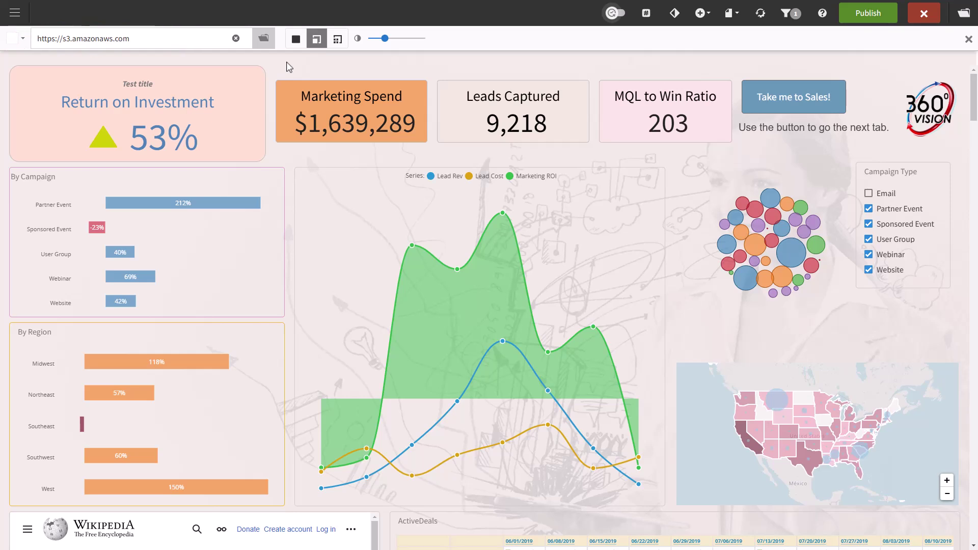
{"action": "left_click", "coordinate": [317, 41]}
{"action": "mouse_move", "coordinate": [385, 50]}
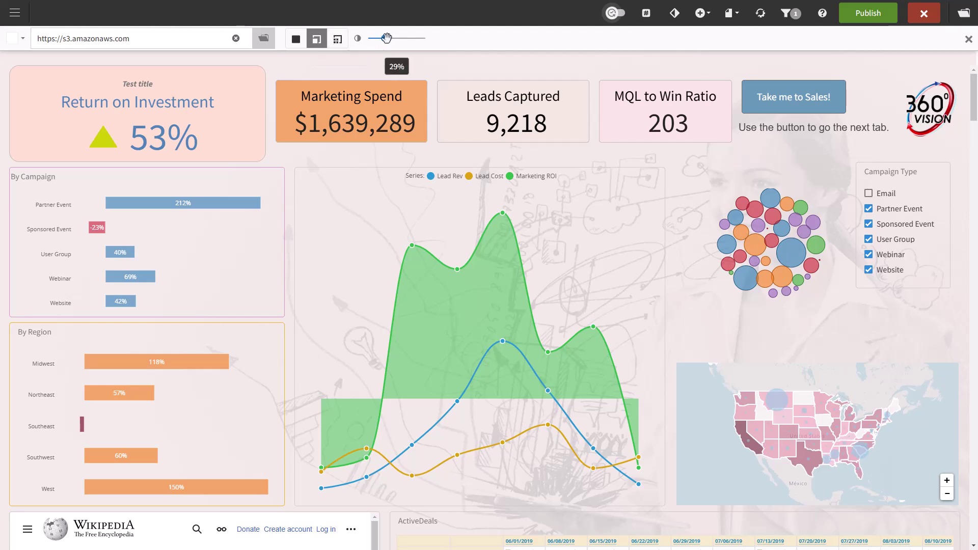
{"action": "mouse_move", "coordinate": [385, 38]}
{"action": "left_mouse_down"}
{"action": "mouse_move", "coordinate": [403, 38]}
{"action": "mouse_move", "coordinate": [384, 39]}
{"action": "left_mouse_up"}
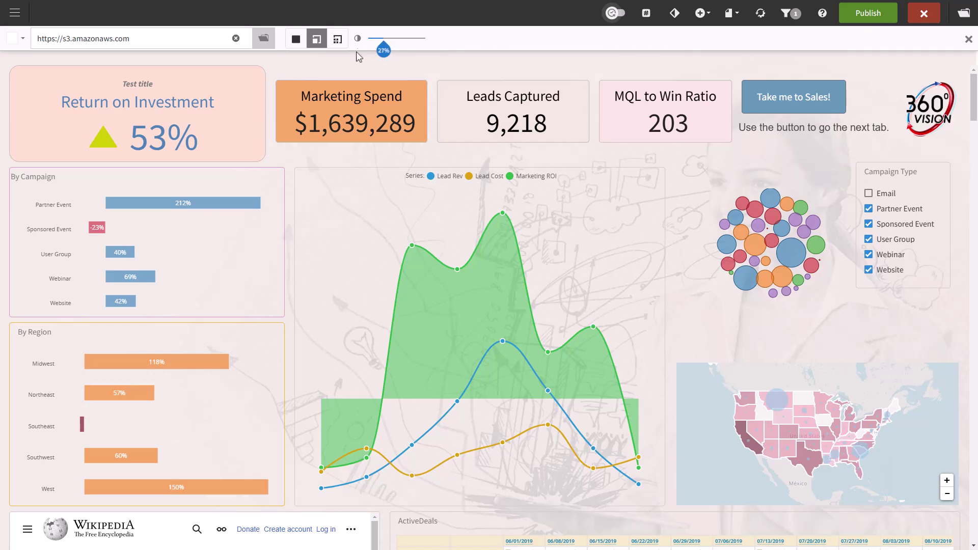
{"action": "left_click", "coordinate": [646, 13]}
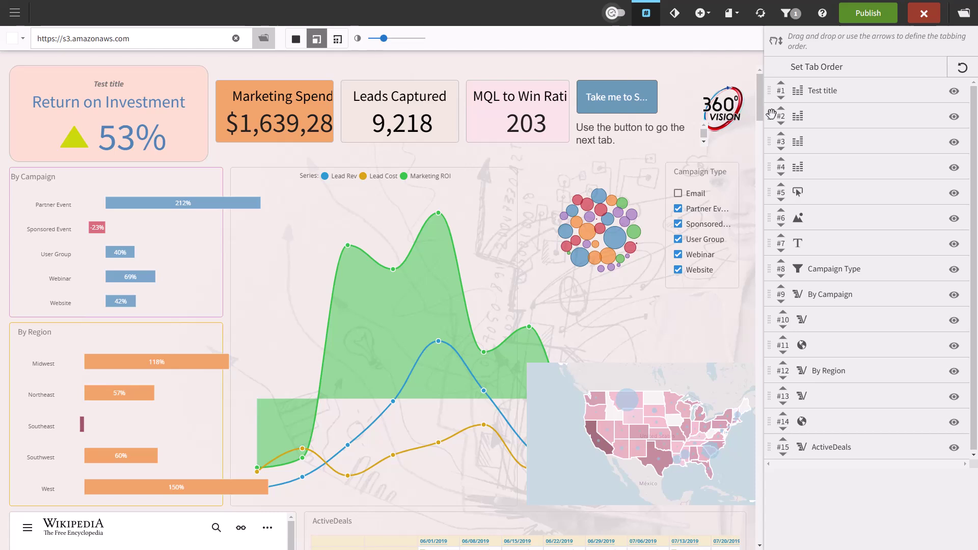
Drag the second widget in the tab order list, then close the list
{"action": "mouse_move", "coordinate": [772, 113]}
{"action": "left_mouse_down"}
{"action": "mouse_move", "coordinate": [771, 199]}
{"action": "mouse_move", "coordinate": [770, 115]}
{"action": "left_mouse_up"}
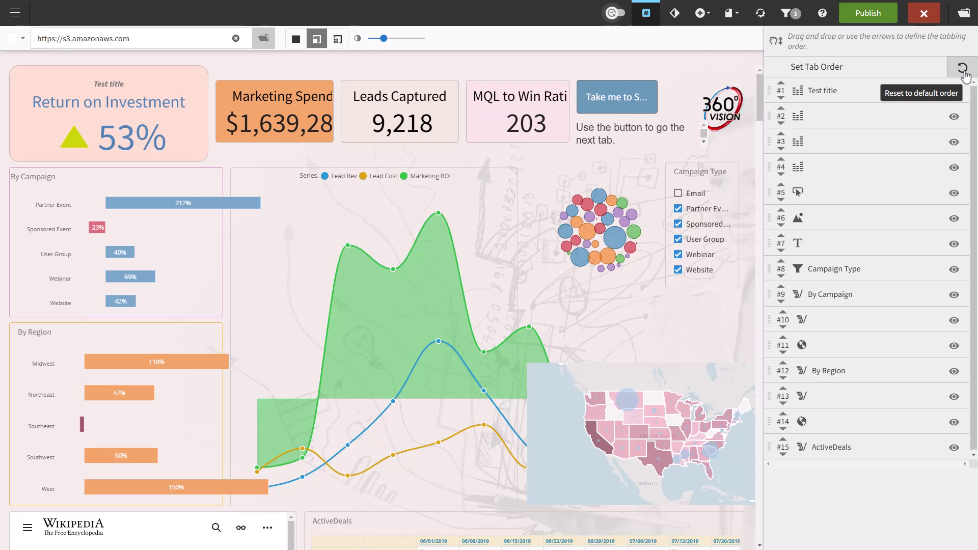
{"action": "left_click", "coordinate": [646, 13]}
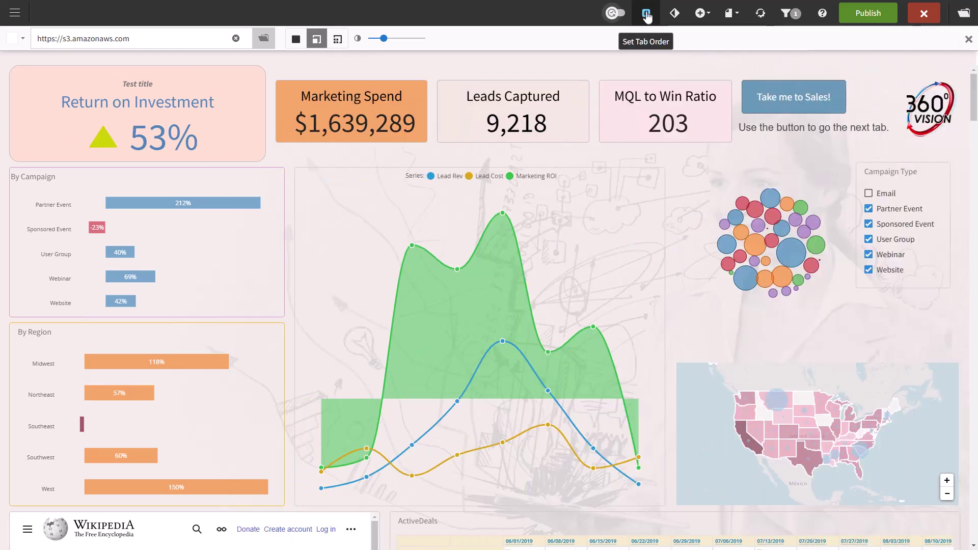
Select the Return on Investment tile and show its Title Position and padding settings
{"action": "left_click", "coordinate": [214, 92]}
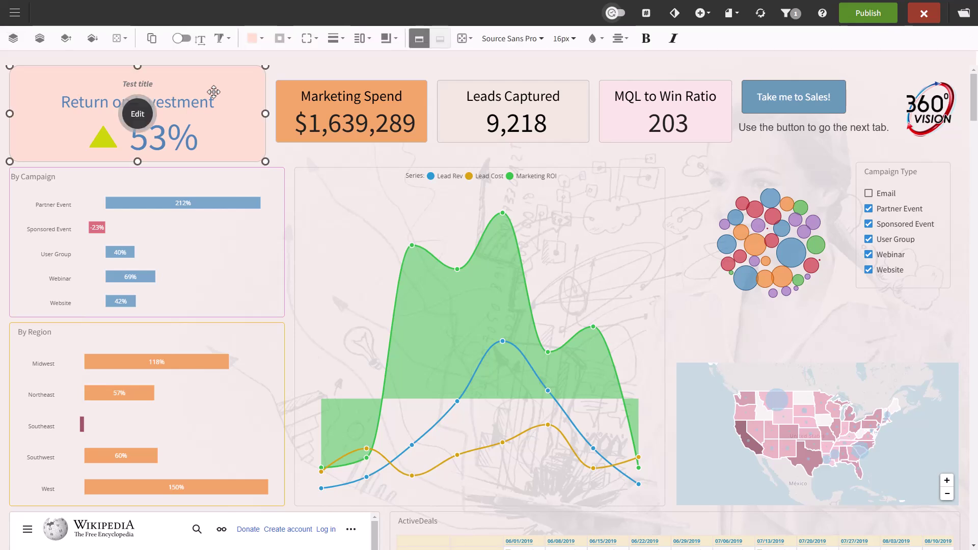
{"action": "left_click", "coordinate": [330, 86], "text": "shift"}
{"action": "left_click", "coordinate": [175, 179], "text": "shift"}
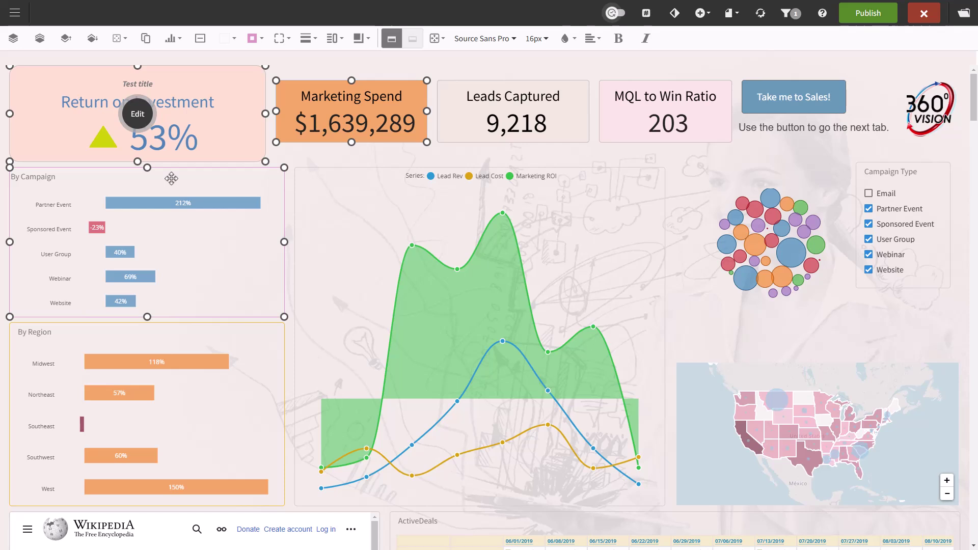
{"action": "left_click", "coordinate": [318, 157]}
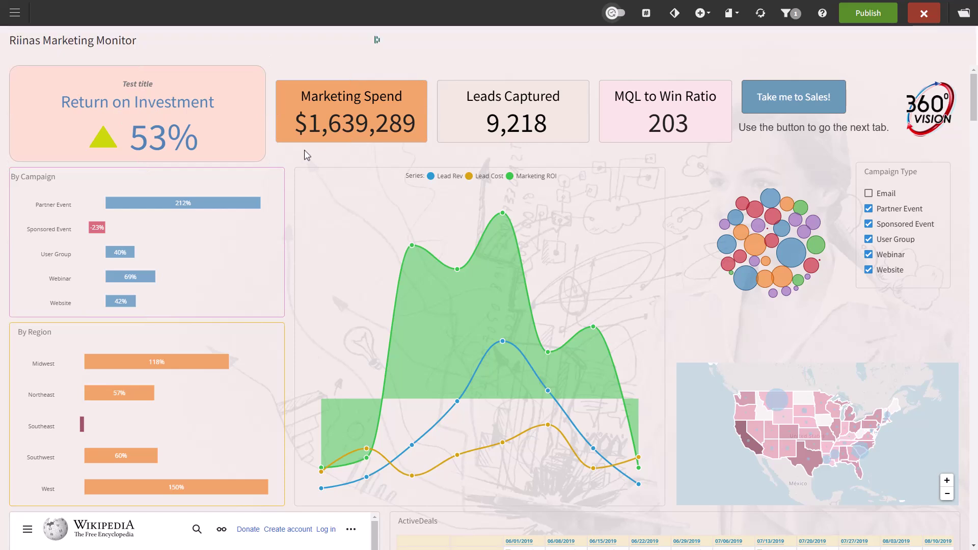
{"action": "left_click", "coordinate": [221, 122]}
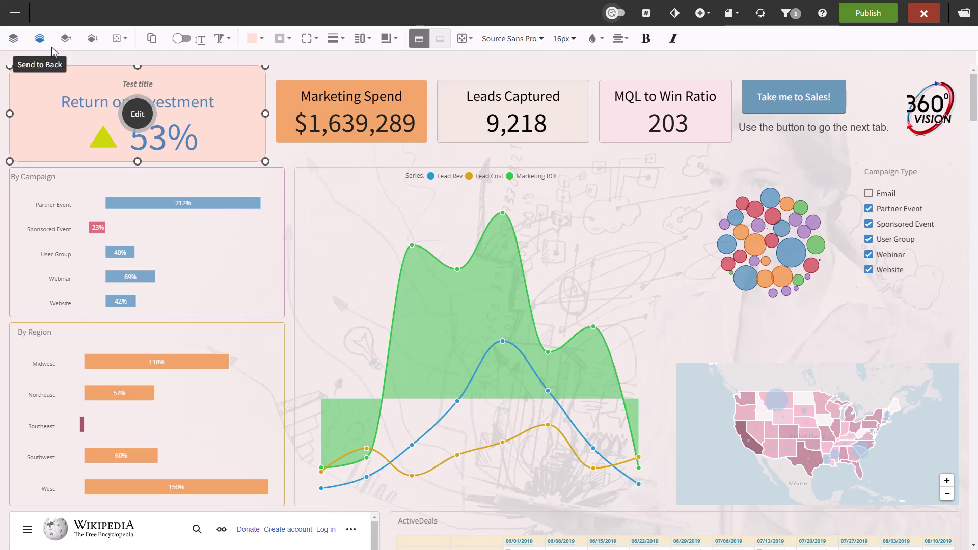
{"action": "left_click", "coordinate": [126, 40]}
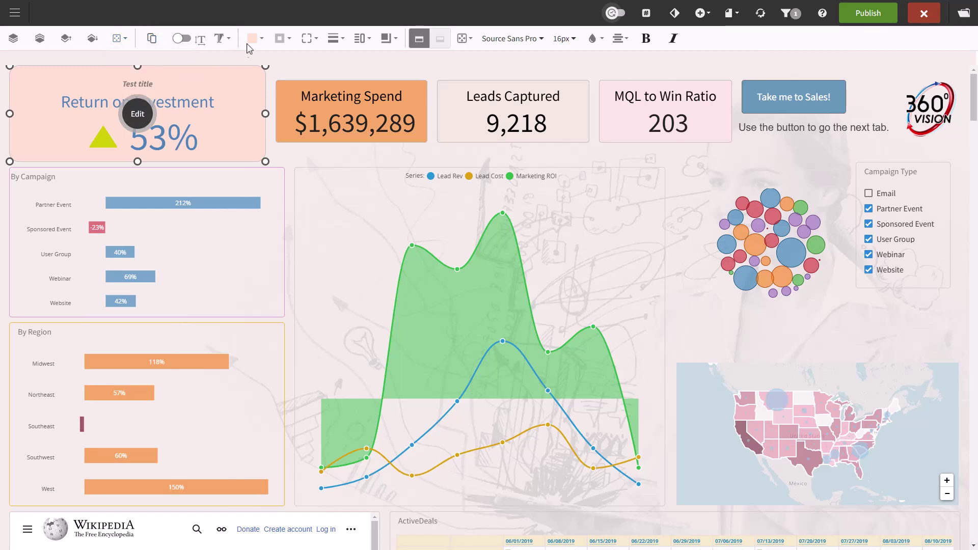
{"action": "left_click", "coordinate": [260, 39]}
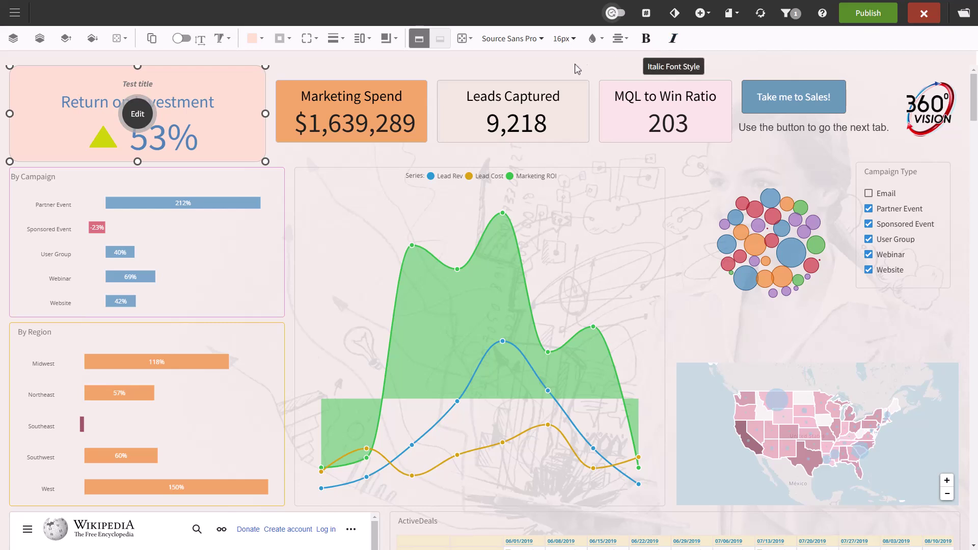
{"action": "left_click", "coordinate": [465, 39]}
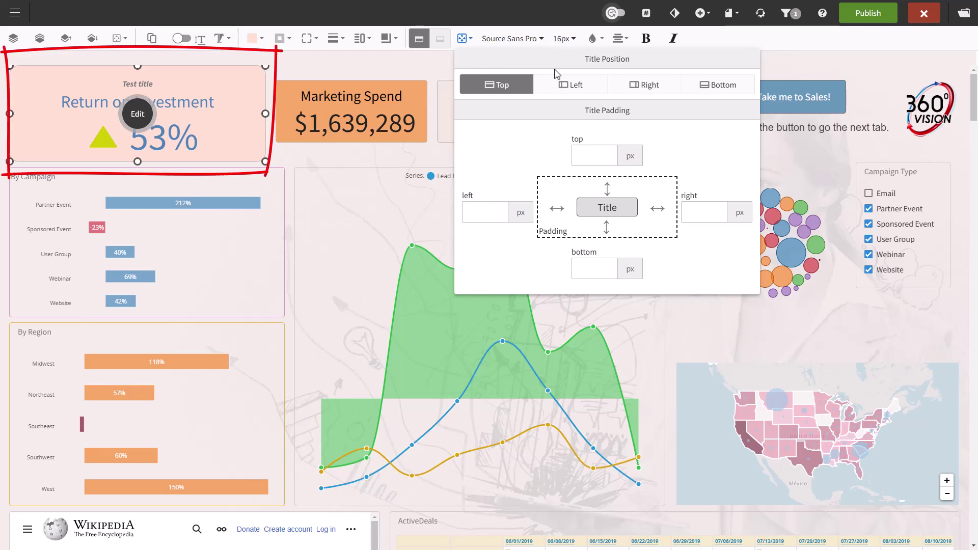
Set the ROI tile's title to Left with 50 px left padding, then narrow the tile
{"action": "left_click", "coordinate": [570, 88]}
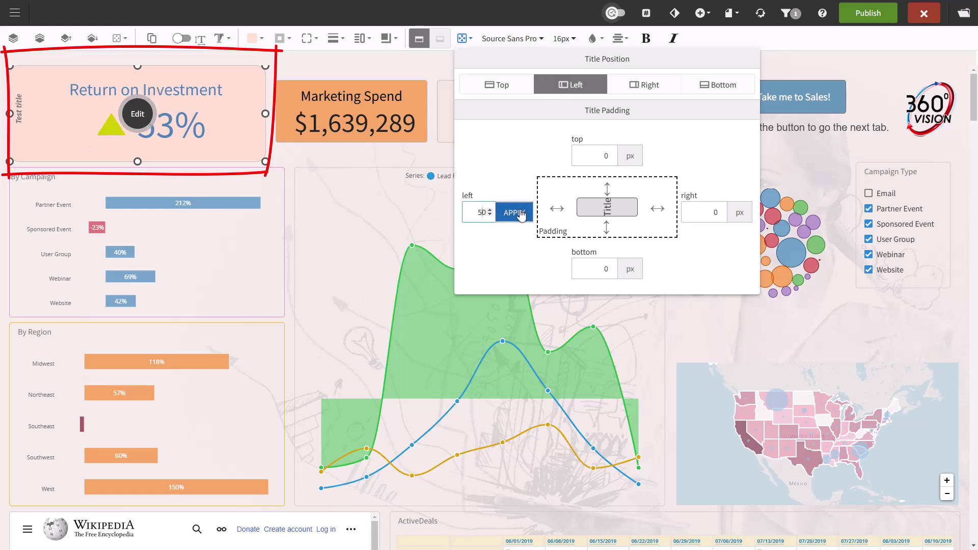
{"action": "left_click", "coordinate": [519, 211]}
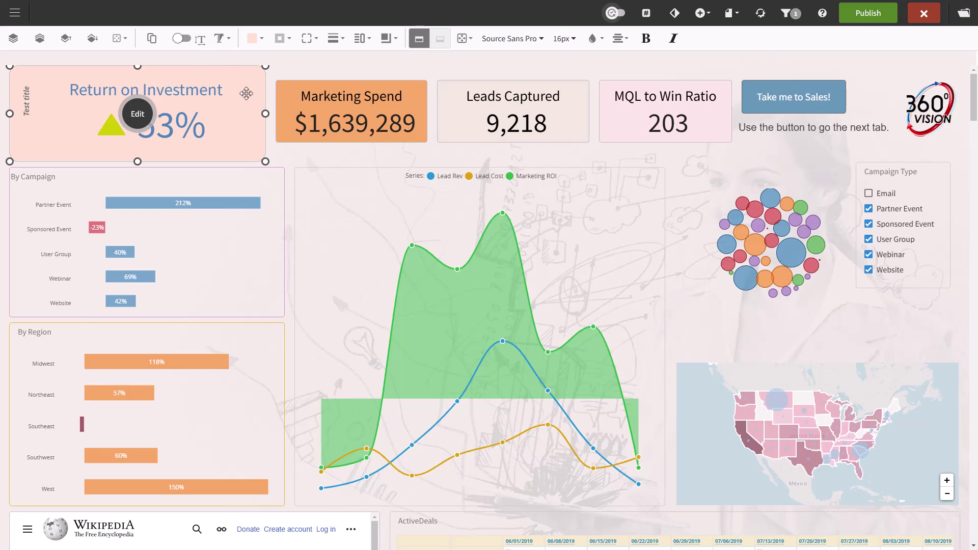
{"action": "mouse_move", "coordinate": [262, 114]}
{"action": "left_mouse_down"}
{"action": "mouse_move", "coordinate": [184, 111]}
{"action": "mouse_move", "coordinate": [263, 104]}
{"action": "left_mouse_up"}
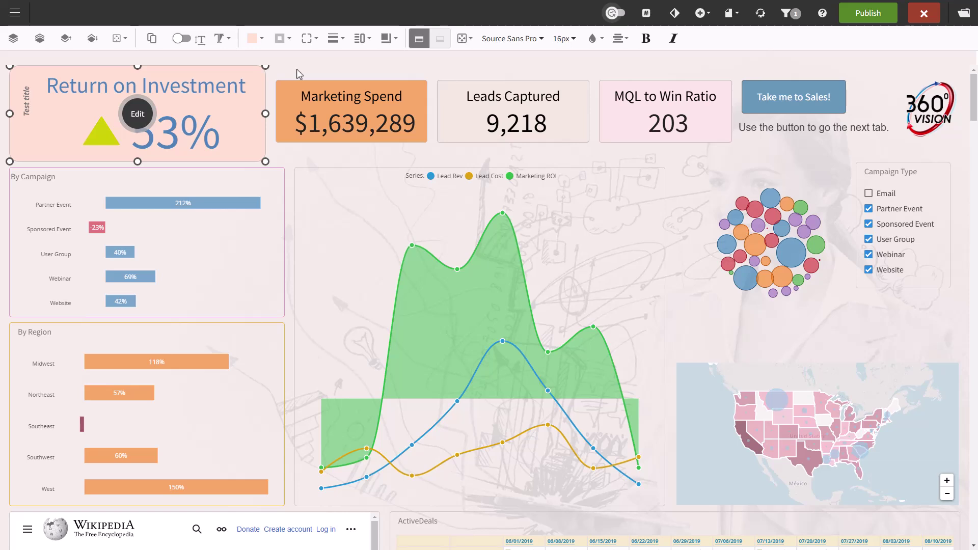
Slide the title proportion for Marketing Spend, Leads Captured and MQL to Win Ratio to show titles
{"action": "left_click", "coordinate": [368, 89]}
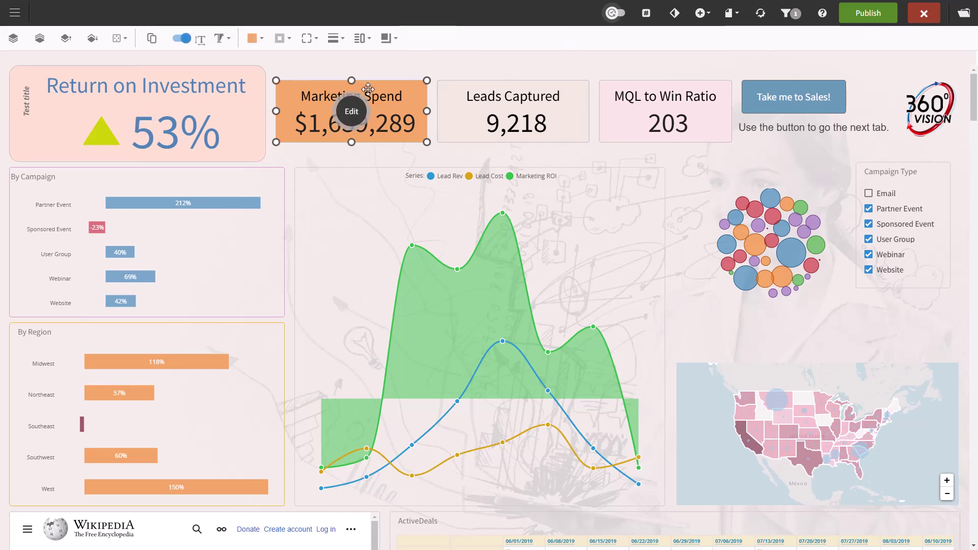
{"action": "left_click", "coordinate": [496, 102]}
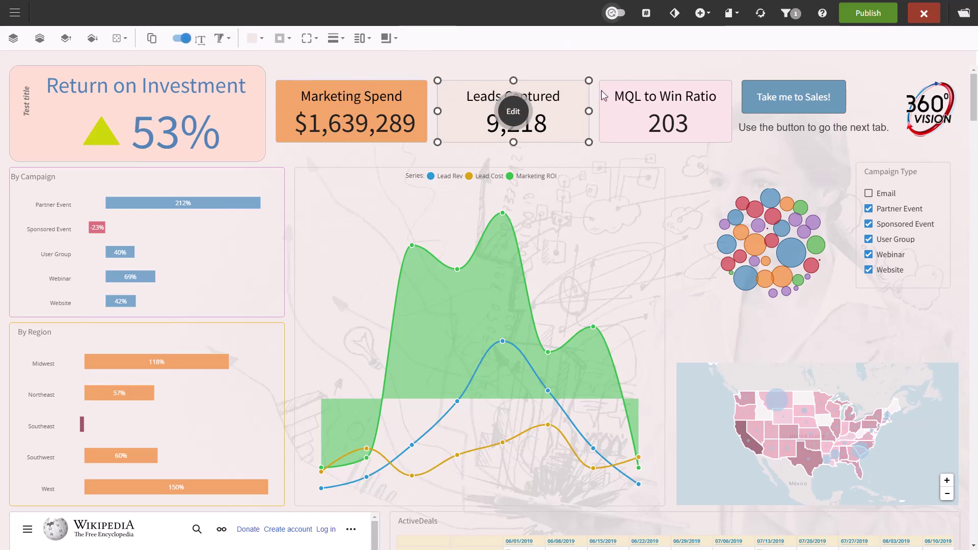
{"action": "left_click", "coordinate": [643, 102]}
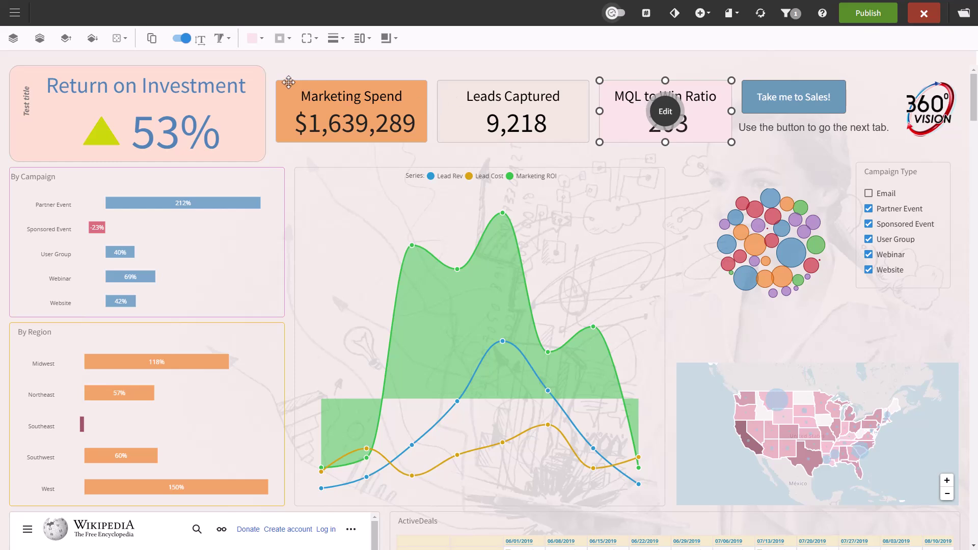
{"action": "left_click", "coordinate": [229, 40]}
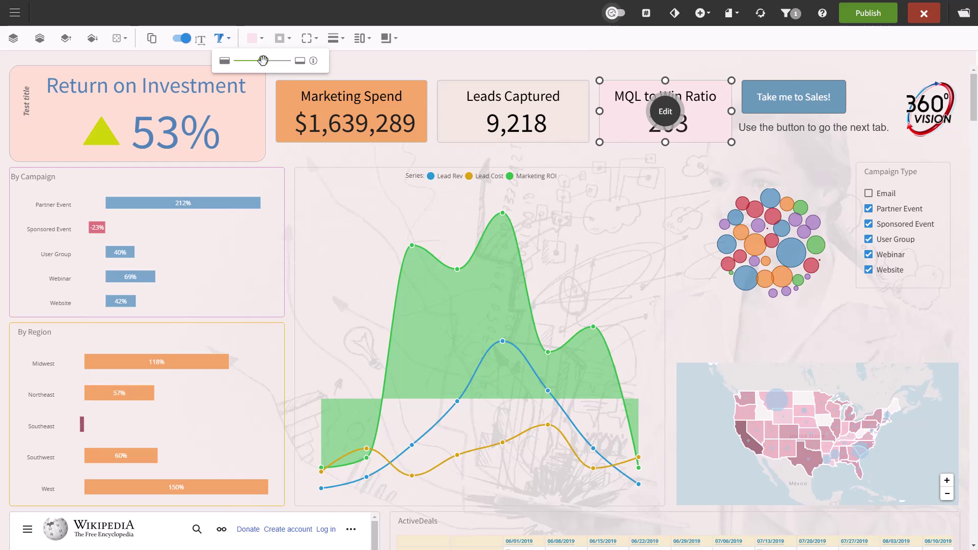
{"action": "left_click_drag", "start_coordinate": [254, 60], "coordinate": [232, 61]}
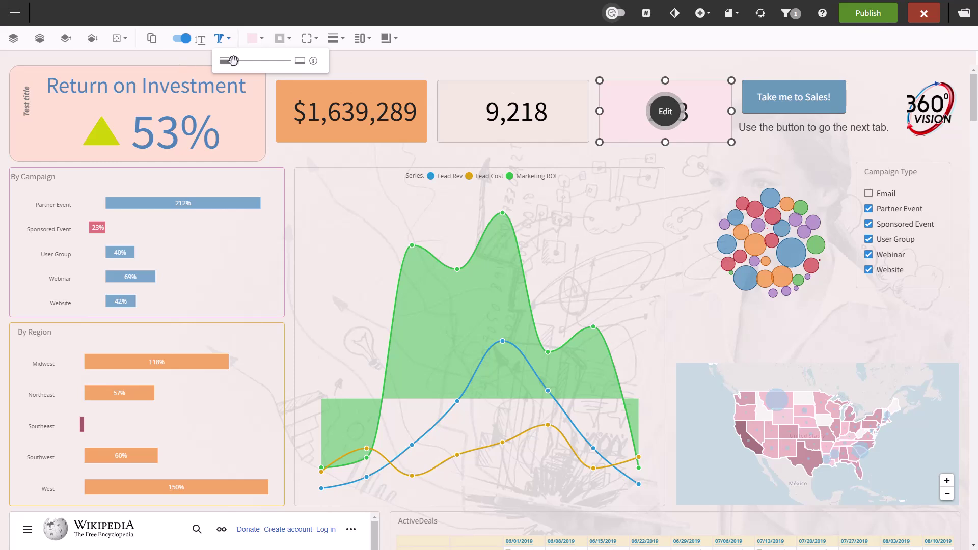
{"action": "left_click_drag", "start_coordinate": [233, 60], "coordinate": [270, 61]}
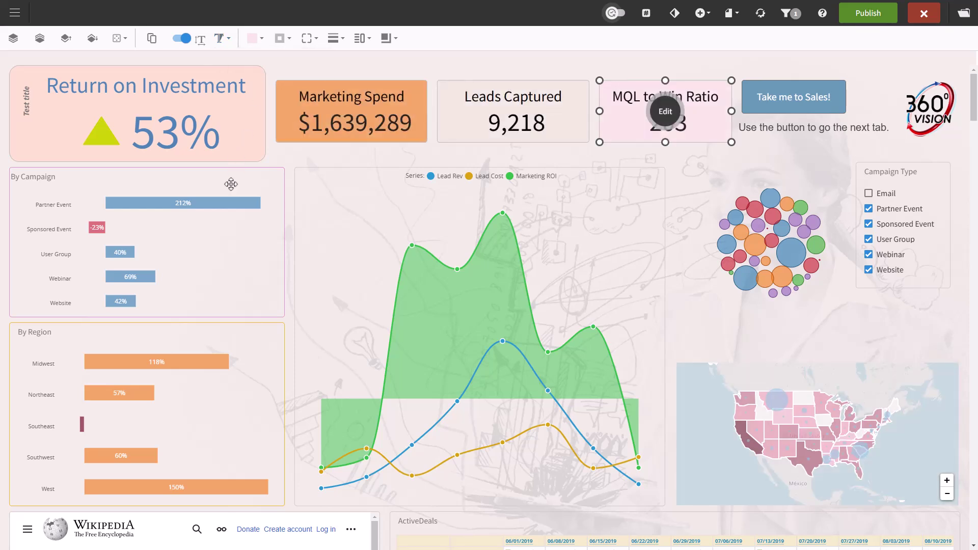
{"action": "left_click", "coordinate": [231, 184]}
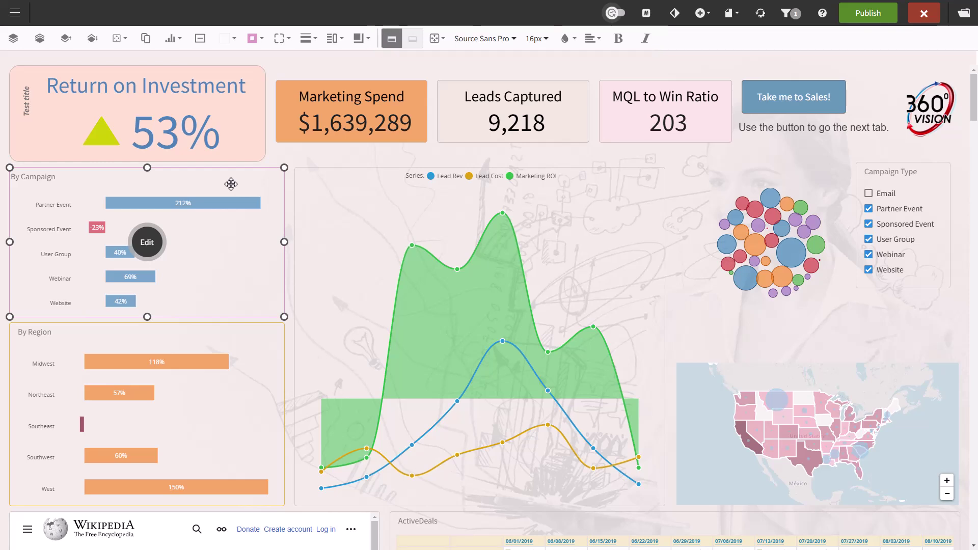
Give the By Campaign chart the minimal display style, with no axes or labels
{"action": "left_click", "coordinate": [181, 41]}
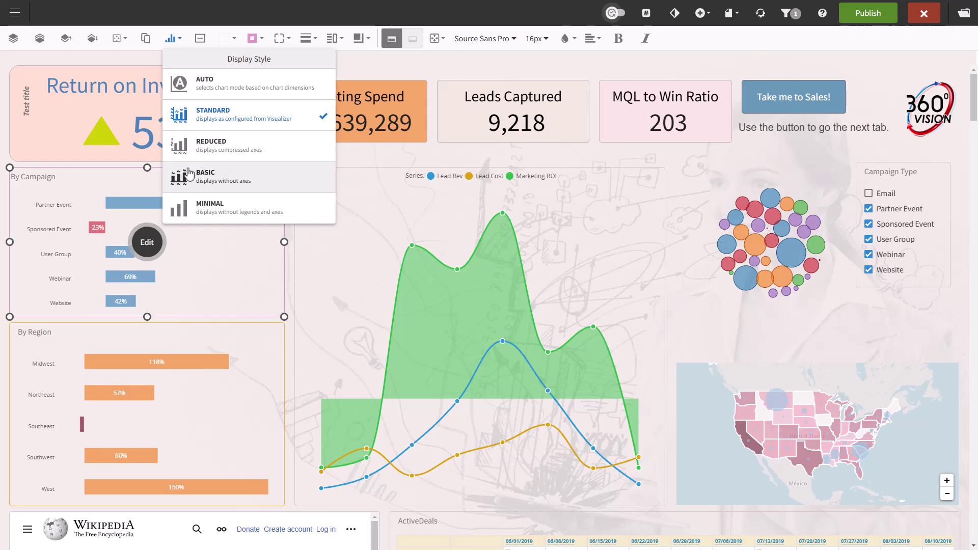
{"action": "left_click", "coordinate": [178, 209]}
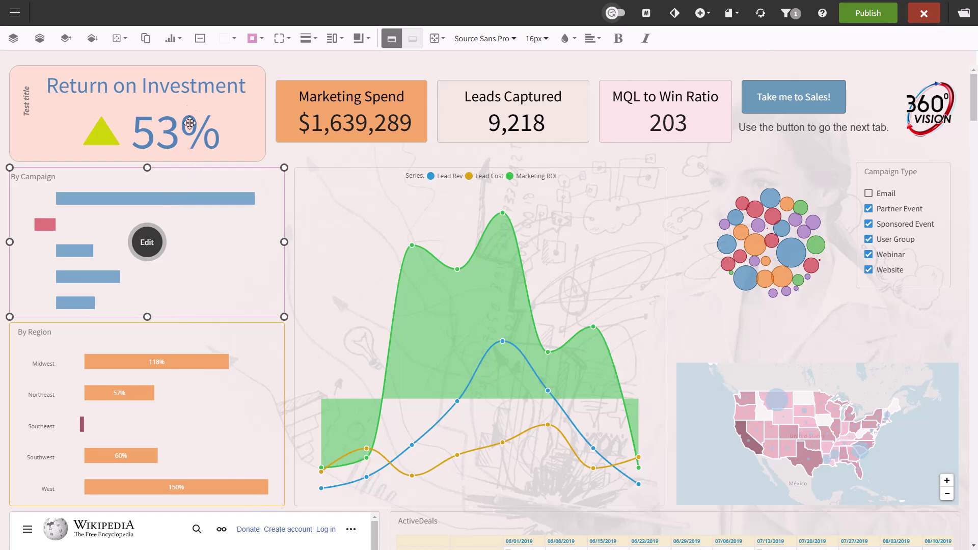
{"action": "left_click", "coordinate": [203, 39]}
Select the Campaign Type filter widget
{"action": "scroll", "coordinate": [454, 262], "scroll_direction": "down", "scroll_amount": 6}
{"action": "left_click", "coordinate": [422, 272]}
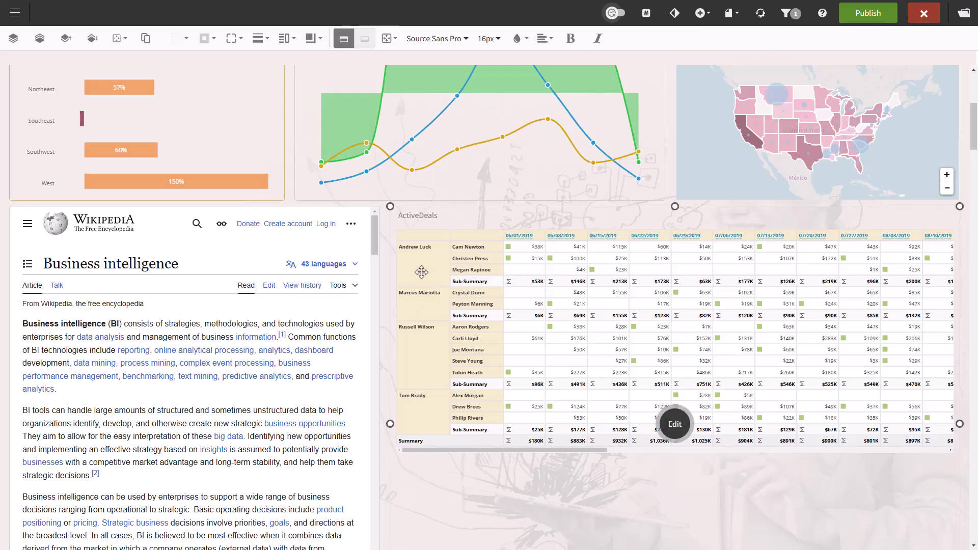
{"action": "scroll", "coordinate": [437, 321], "scroll_direction": "up", "scroll_amount": 6}
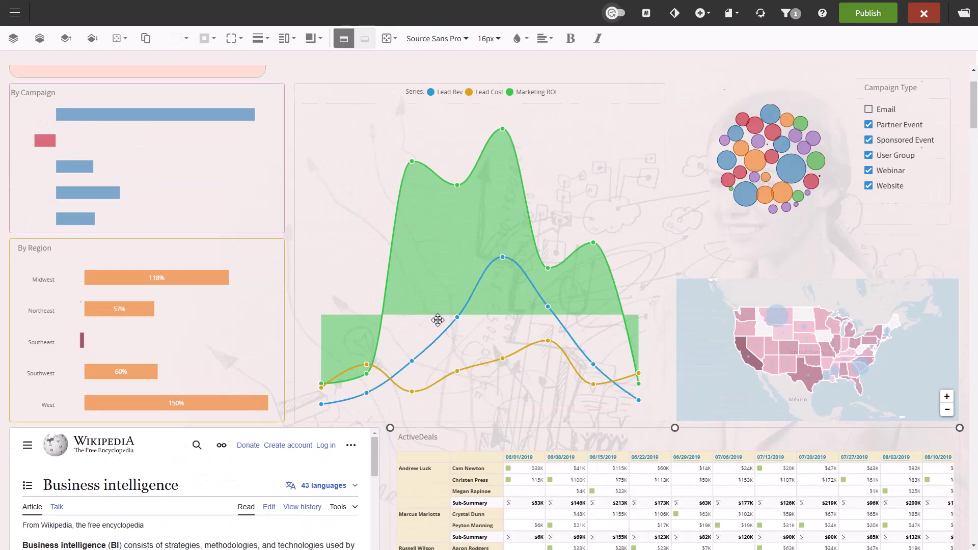
{"action": "left_click", "coordinate": [920, 185]}
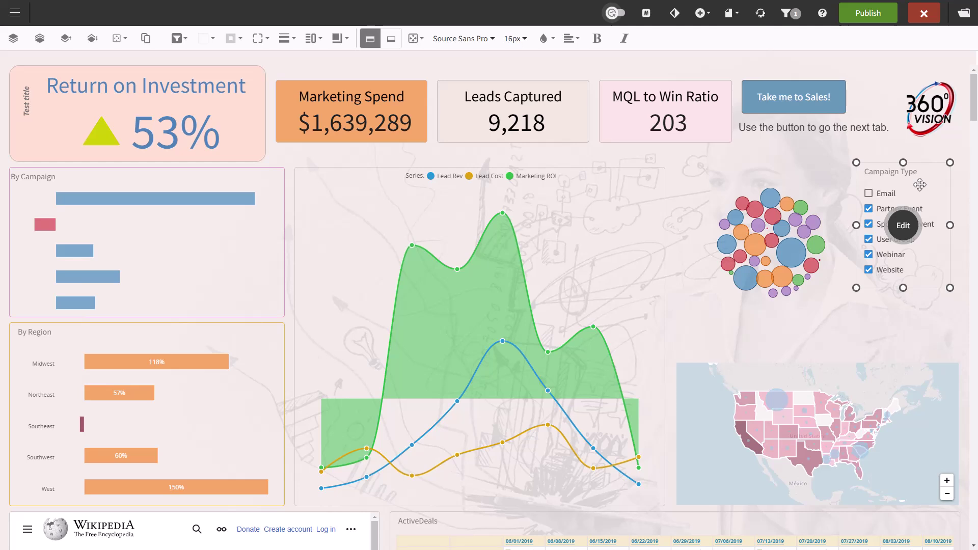
Change the Campaign Type filter layout to Dropdown and resize its box
{"action": "left_click", "coordinate": [186, 47]}
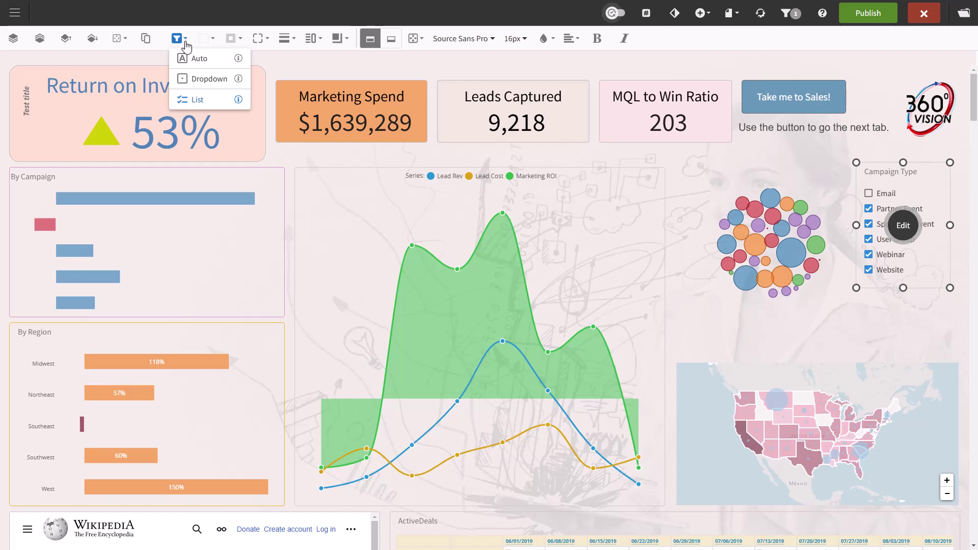
{"action": "left_click", "coordinate": [207, 80]}
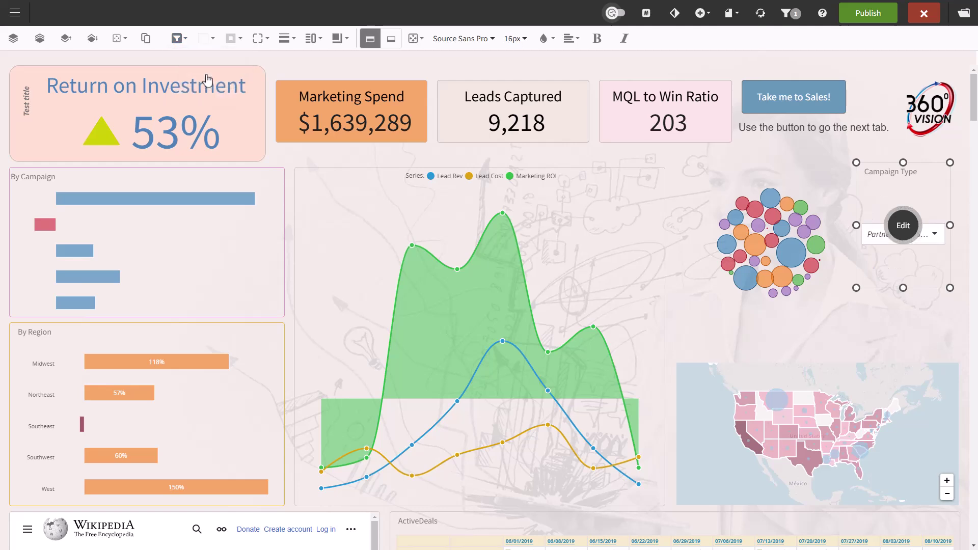
{"action": "mouse_move", "coordinate": [904, 288]}
{"action": "left_mouse_down"}
{"action": "mouse_move", "coordinate": [904, 218]}
{"action": "mouse_move", "coordinate": [918, 252]}
{"action": "mouse_move", "coordinate": [898, 289]}
{"action": "left_mouse_up"}
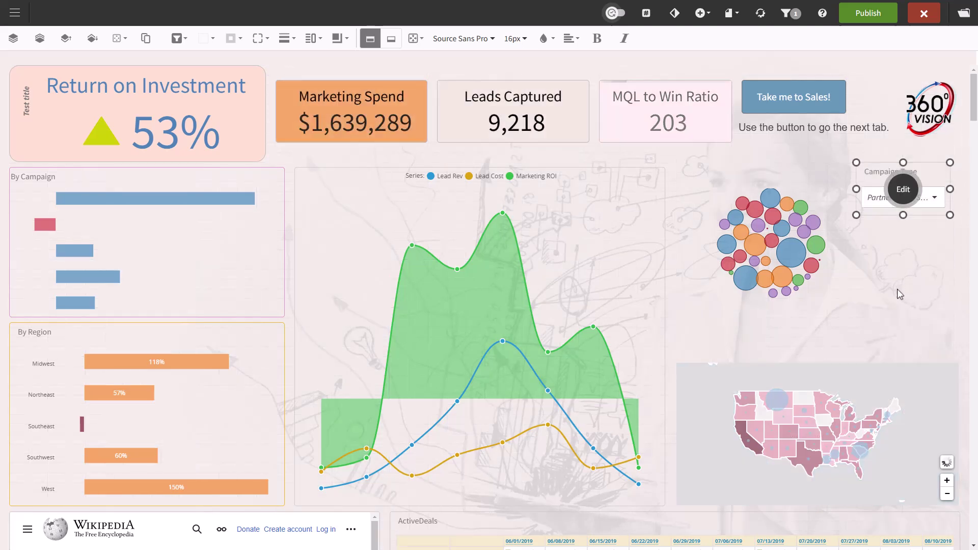
{"action": "left_click_drag", "start_coordinate": [903, 215], "coordinate": [892, 259]}
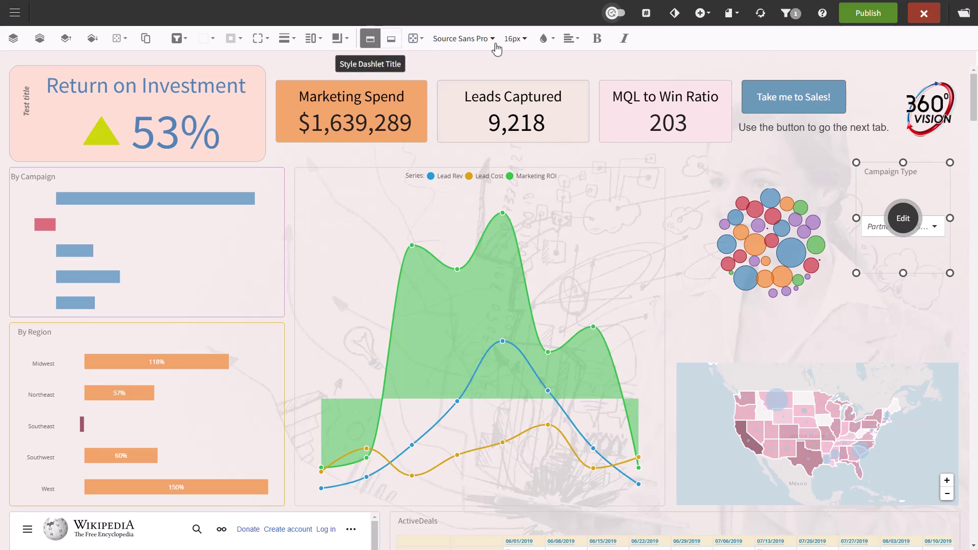
{"action": "left_click", "coordinate": [713, 153]}
{"action": "left_click", "coordinate": [931, 114]}
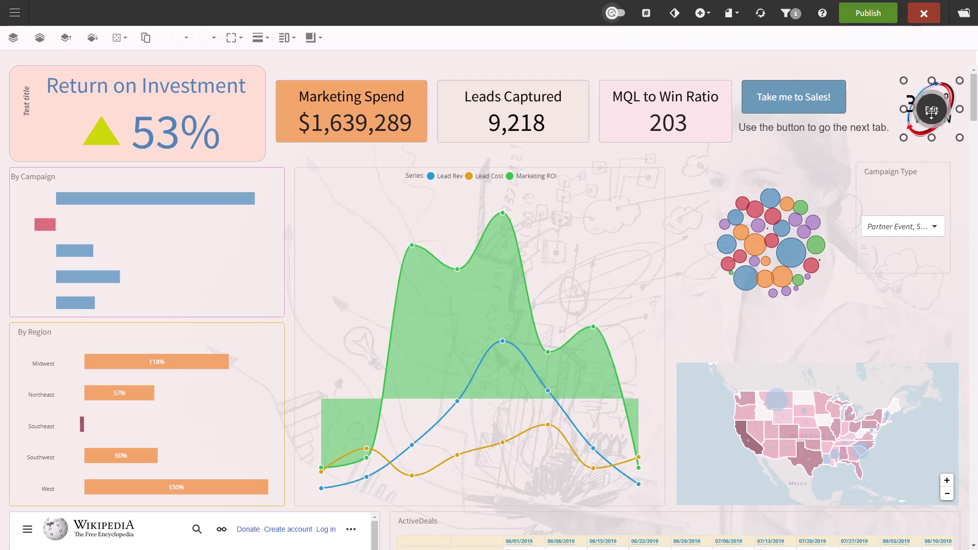
{"action": "left_click", "coordinate": [736, 245]}
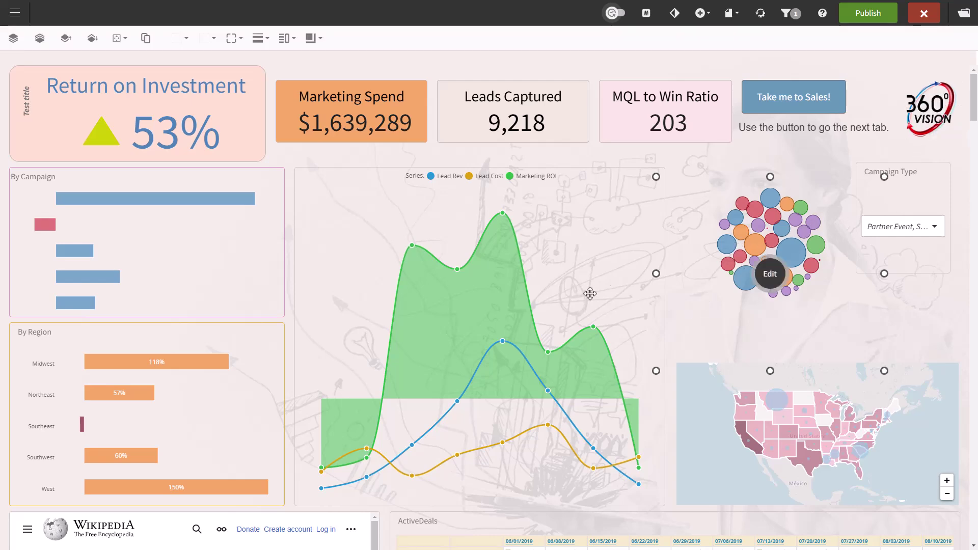
{"action": "scroll", "coordinate": [186, 445], "scroll_direction": "down", "scroll_amount": 3}
{"action": "left_click", "coordinate": [186, 445]}
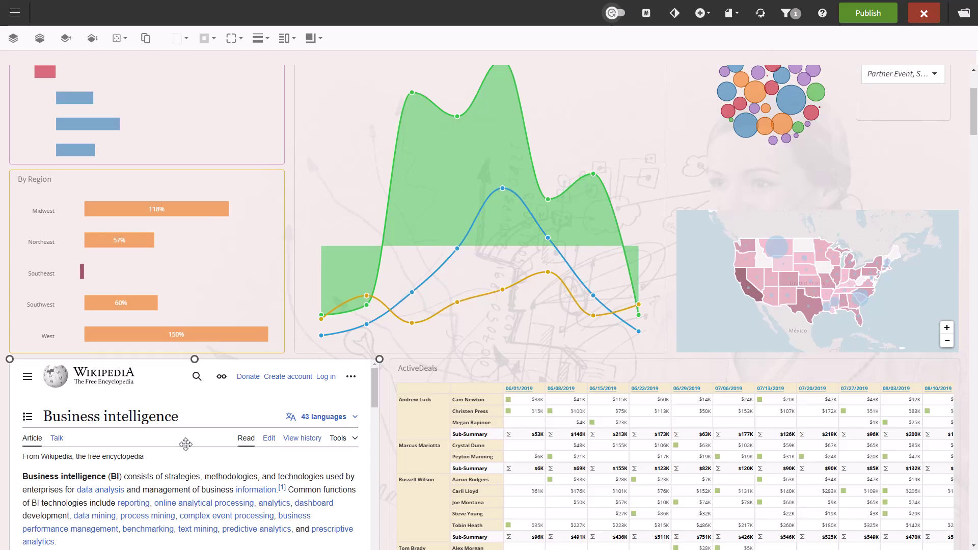
{"action": "scroll", "coordinate": [566, 316], "scroll_direction": "up", "scroll_amount": 3}
{"action": "scroll", "coordinate": [566, 316], "scroll_direction": "up", "scroll_amount": 1}
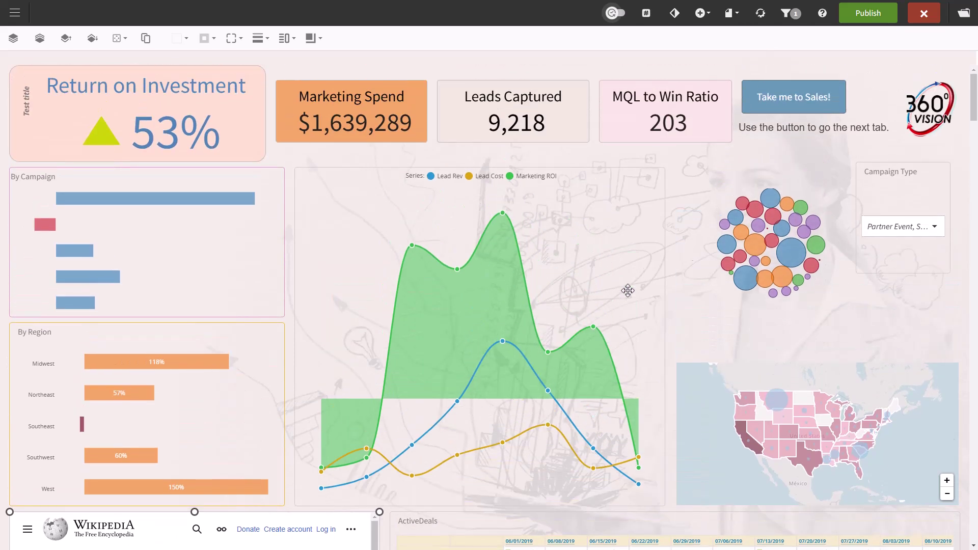
{"action": "left_click", "coordinate": [771, 240]}
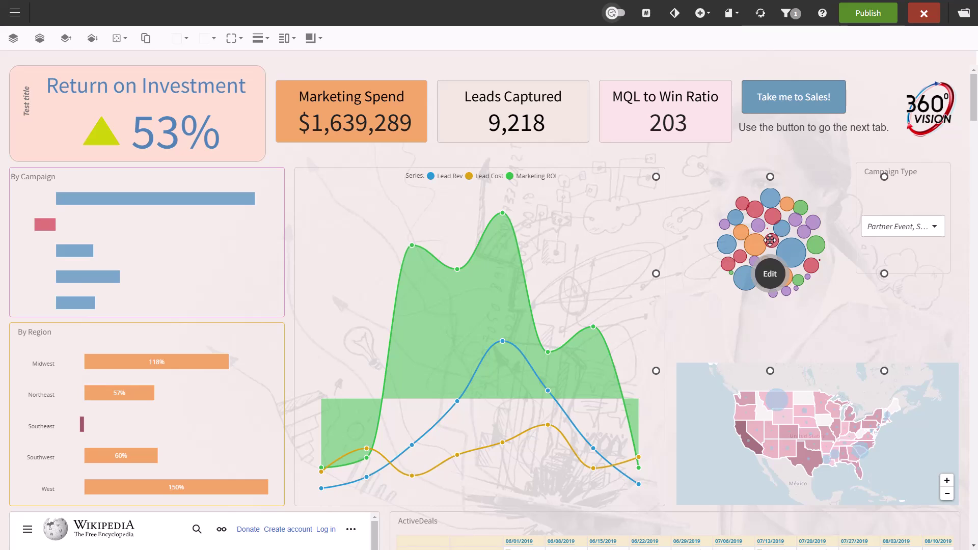
{"action": "left_click", "coordinate": [820, 142]}
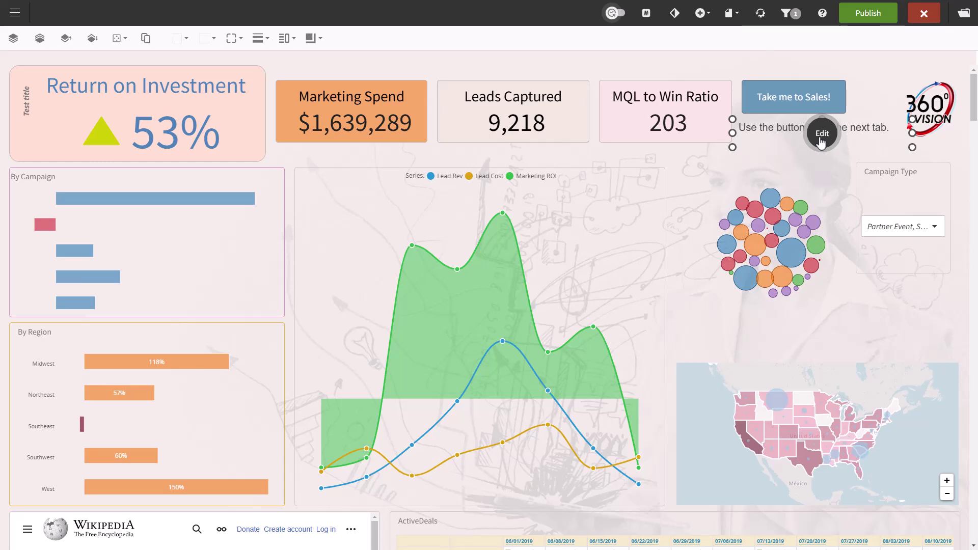
Edit the instruction text area's wording, then select the Take me to Sales! button
{"action": "left_click", "coordinate": [822, 141]}
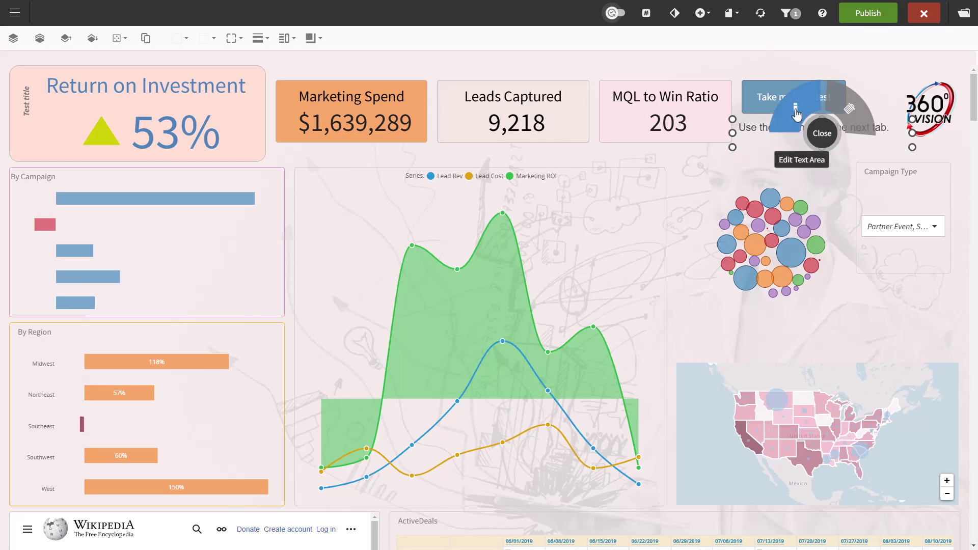
{"action": "left_click", "coordinate": [796, 113]}
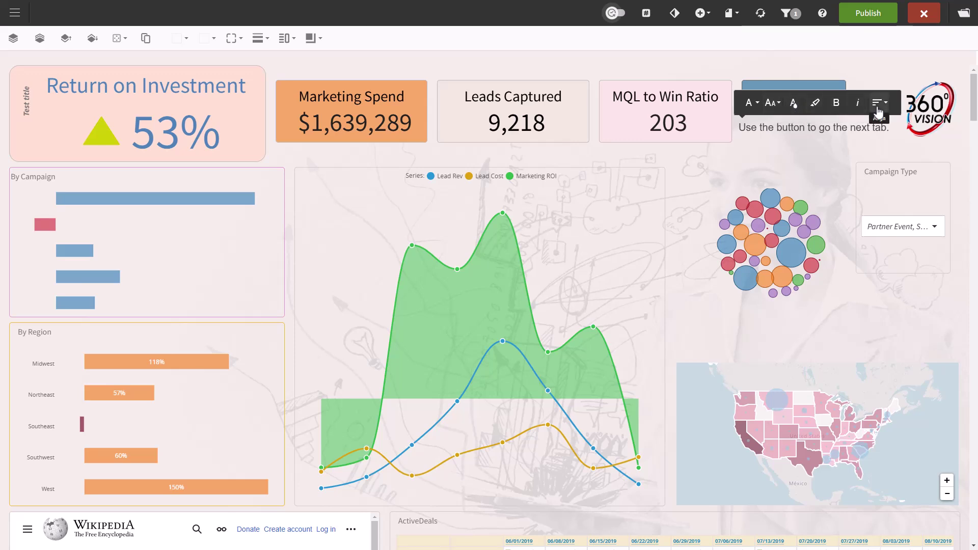
{"action": "left_click", "coordinate": [825, 69]}
{"action": "left_click", "coordinate": [810, 93]}
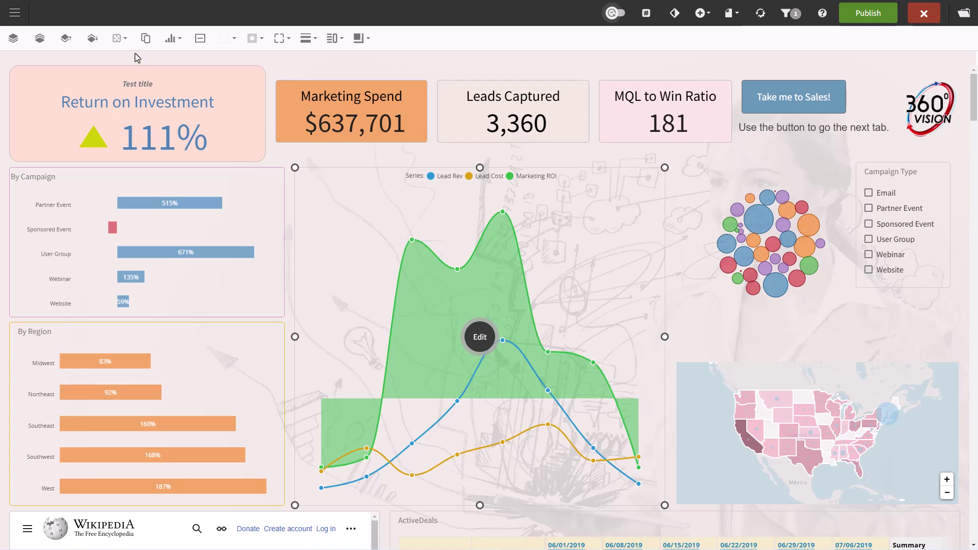
Duplicate the ROI trend line chart, move the copy right, and open its dashlet properties
{"action": "left_click", "coordinate": [145, 39]}
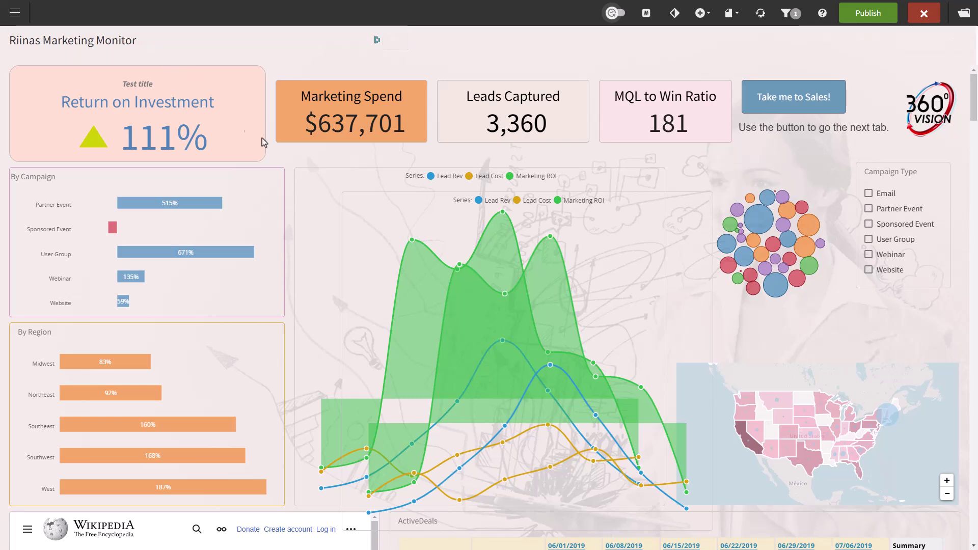
{"action": "left_click", "coordinate": [410, 207]}
{"action": "left_click_drag", "start_coordinate": [410, 207], "coordinate": [664, 181]}
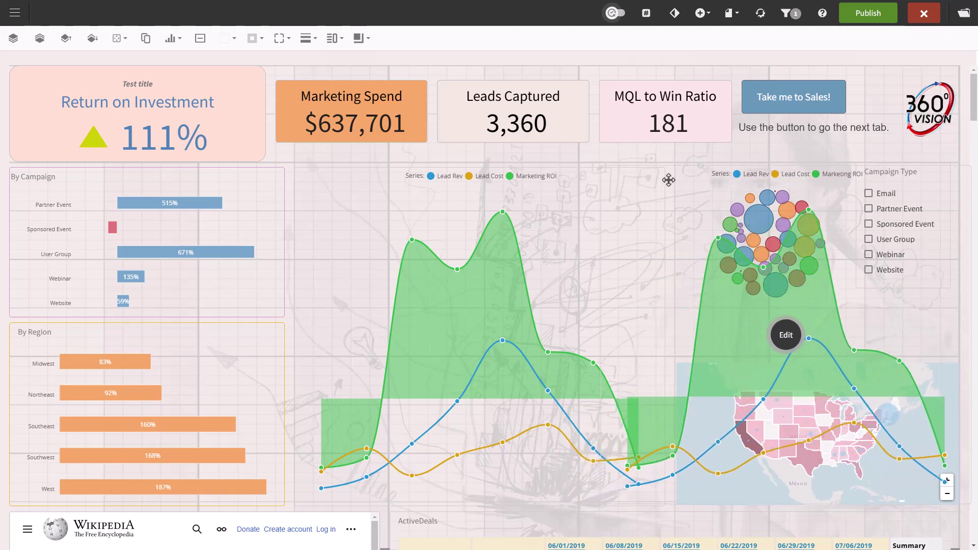
{"action": "left_click", "coordinate": [773, 337]}
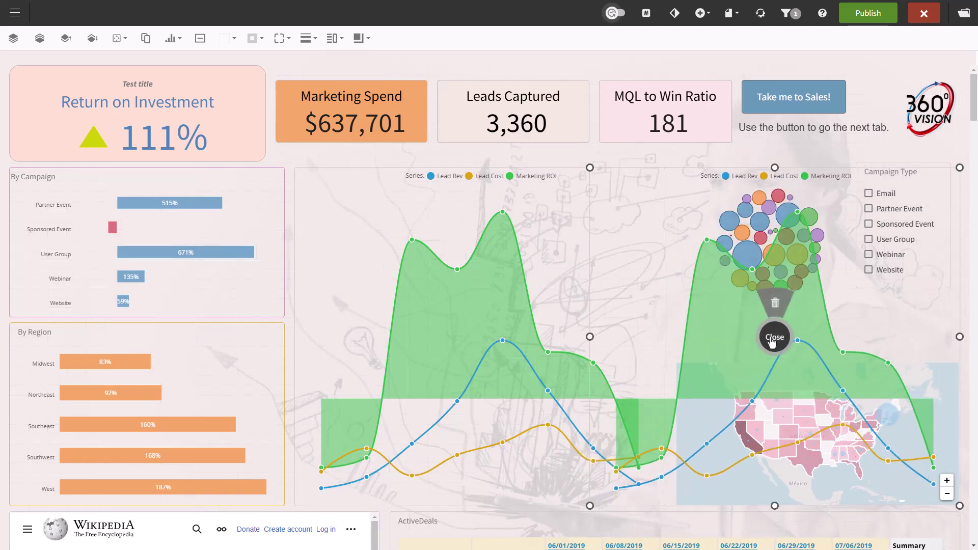
{"action": "left_click", "coordinate": [740, 326]}
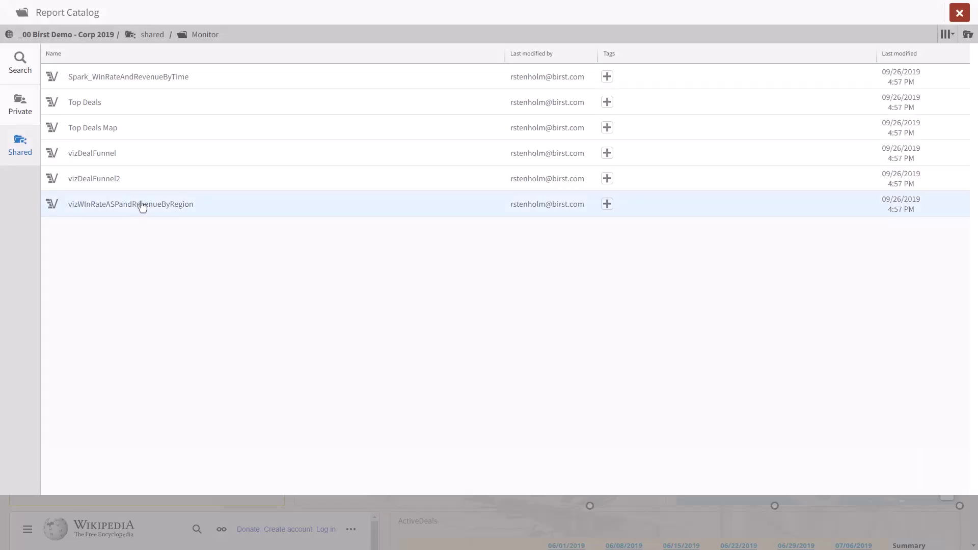
Replace the duplicated chart's report with vizDealFunnel2 and select the resulting funnel chart
{"action": "left_click", "coordinate": [141, 182]}
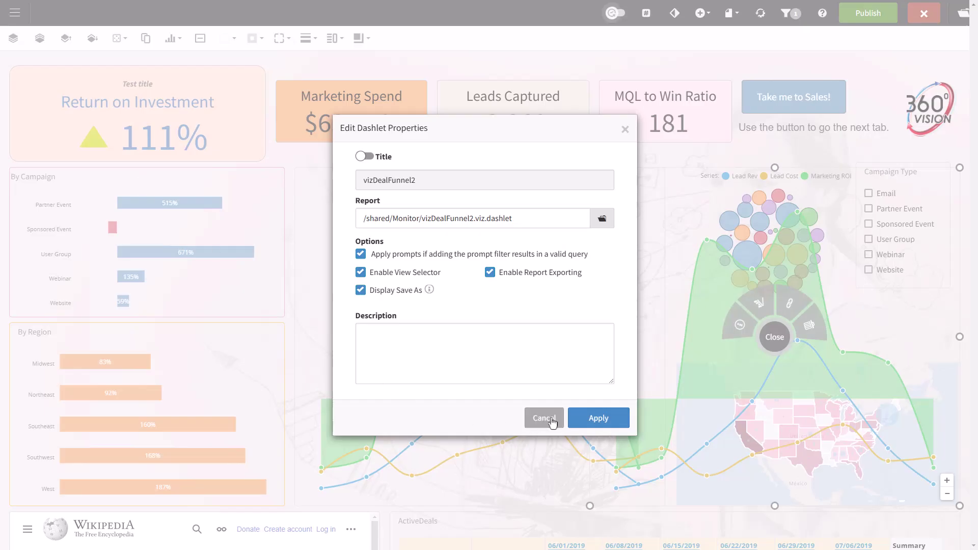
{"action": "left_click", "coordinate": [600, 418]}
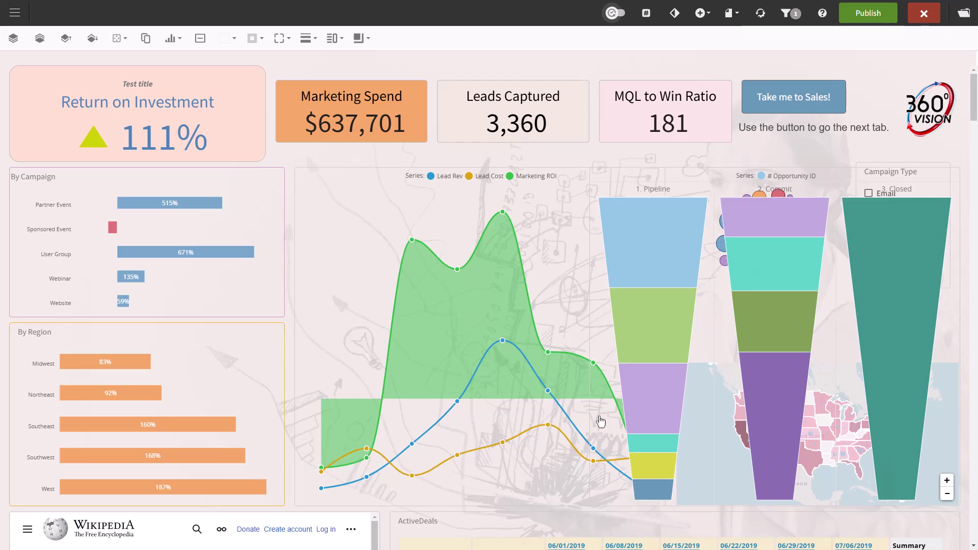
{"action": "left_click", "coordinate": [702, 194]}
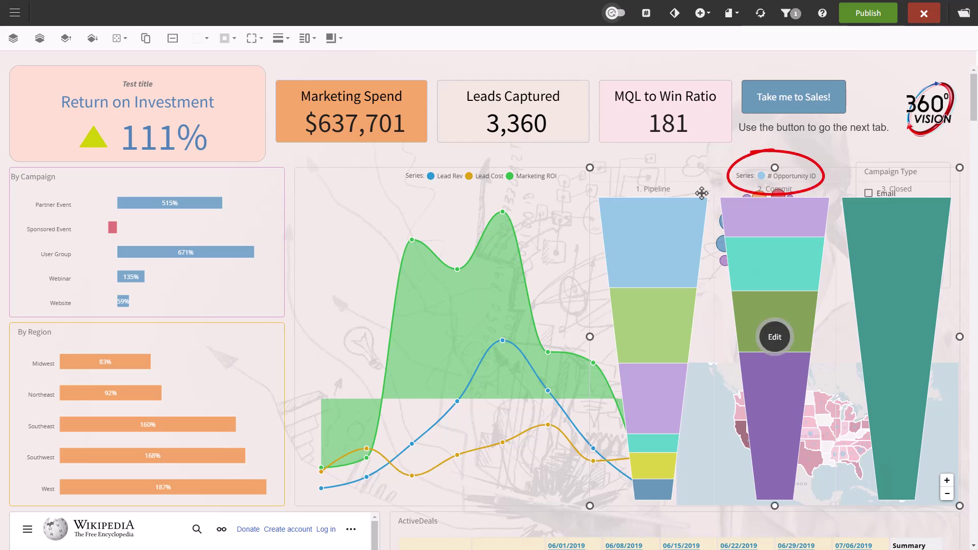